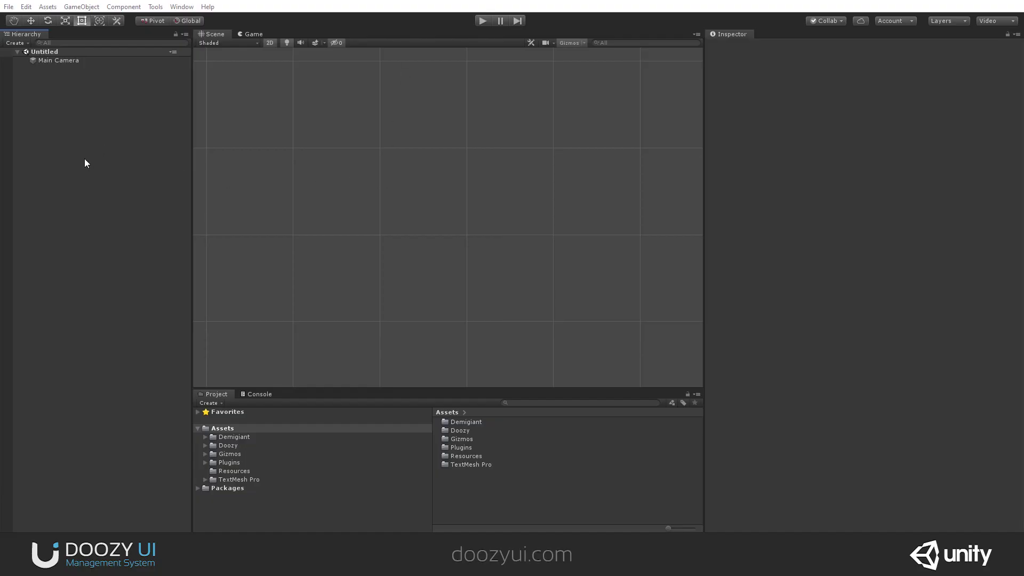
# Create a Game Event Listener from the Hierarchy's Doozy > Listeners menu.
pyautogui.rightClick(69, 135)
pyautogui.click(58, 112)
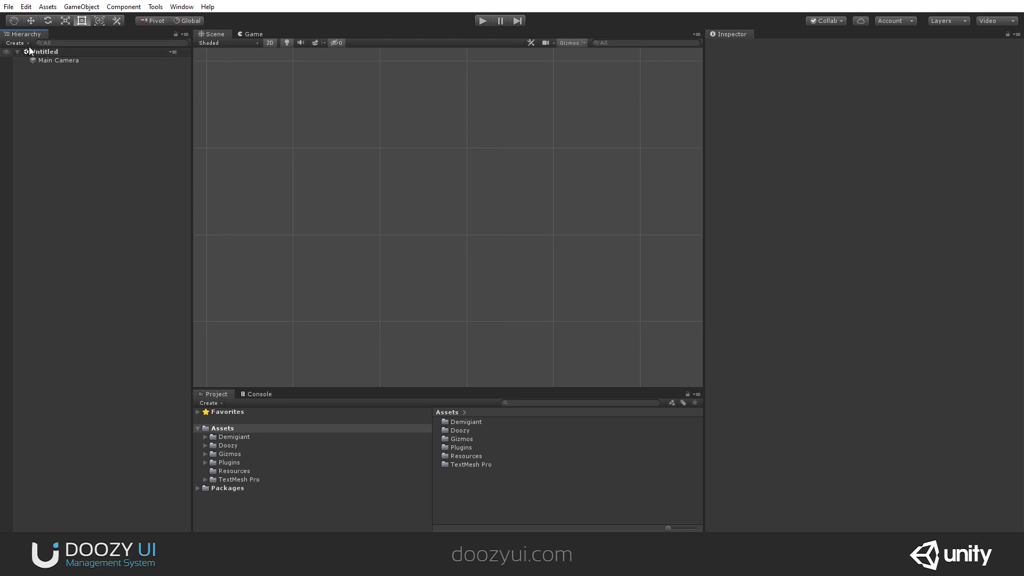
pyautogui.rightClick(45, 121)
pyautogui.moveTo(116, 254)
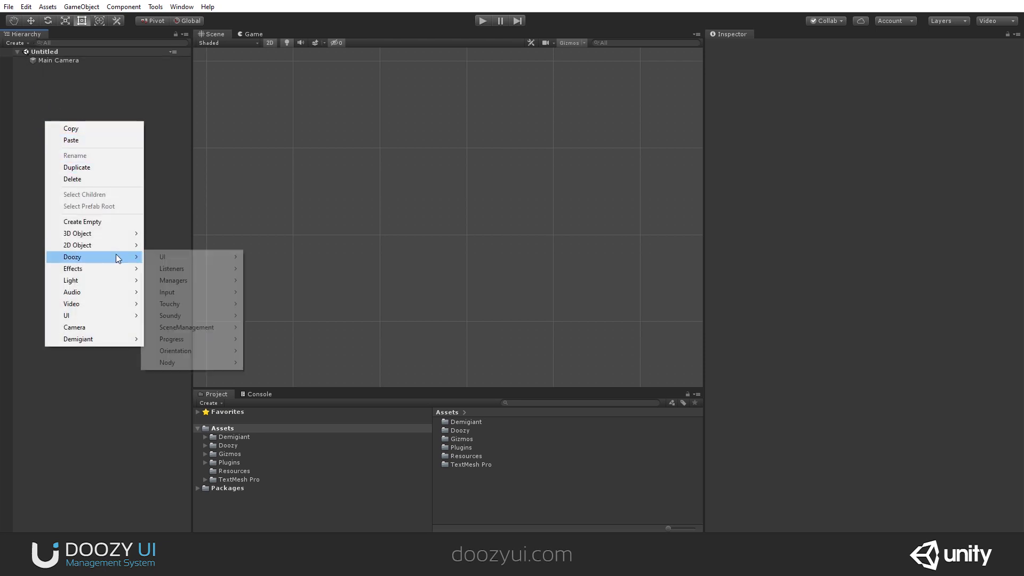
pyautogui.moveTo(186, 273)
pyautogui.click(283, 268)
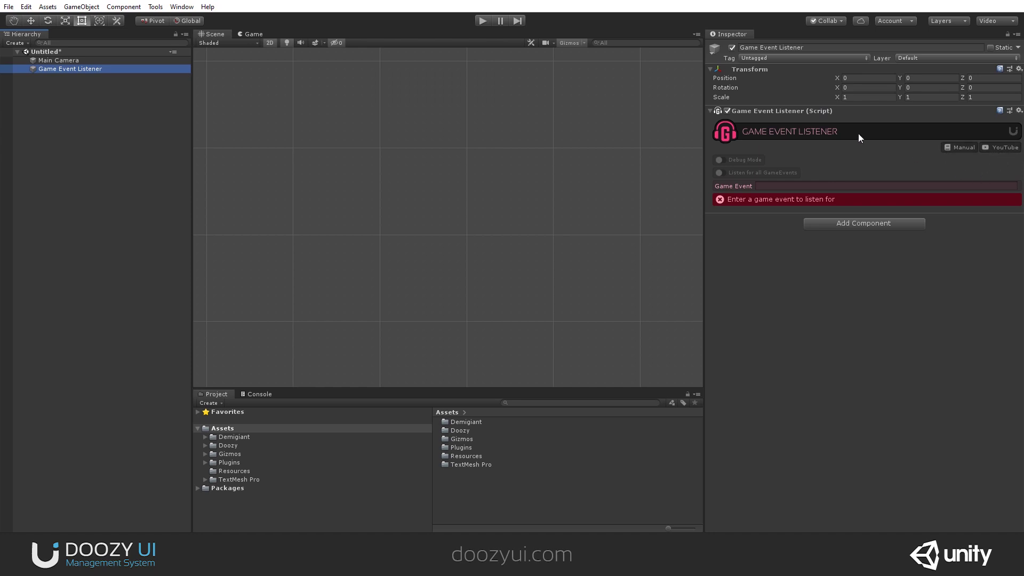
pyautogui.click(721, 161)
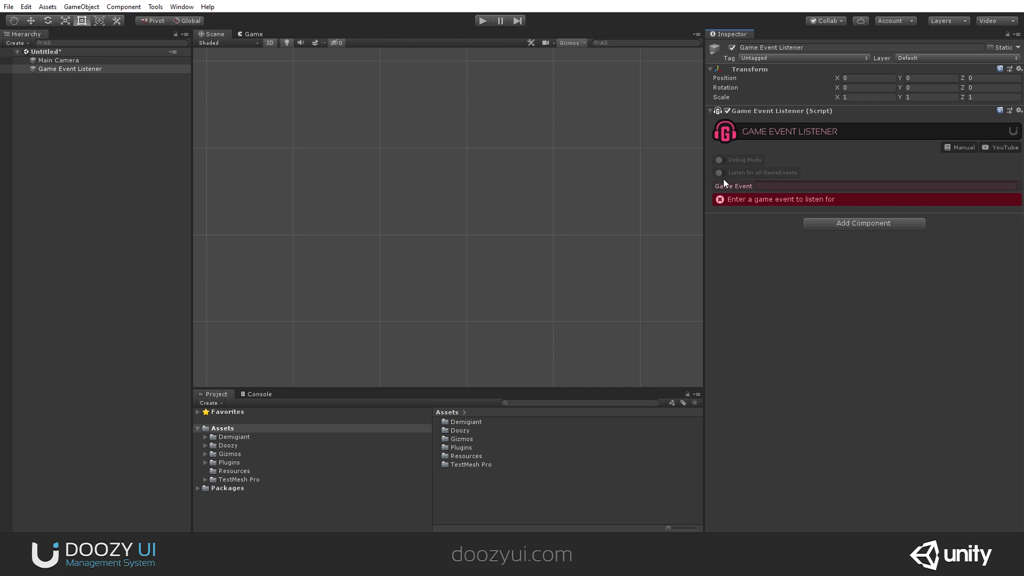
# Enter 123 as the listener's Game Event, leaving the event list empty and Listen for all GameEvents off.
pyautogui.click(785, 185)
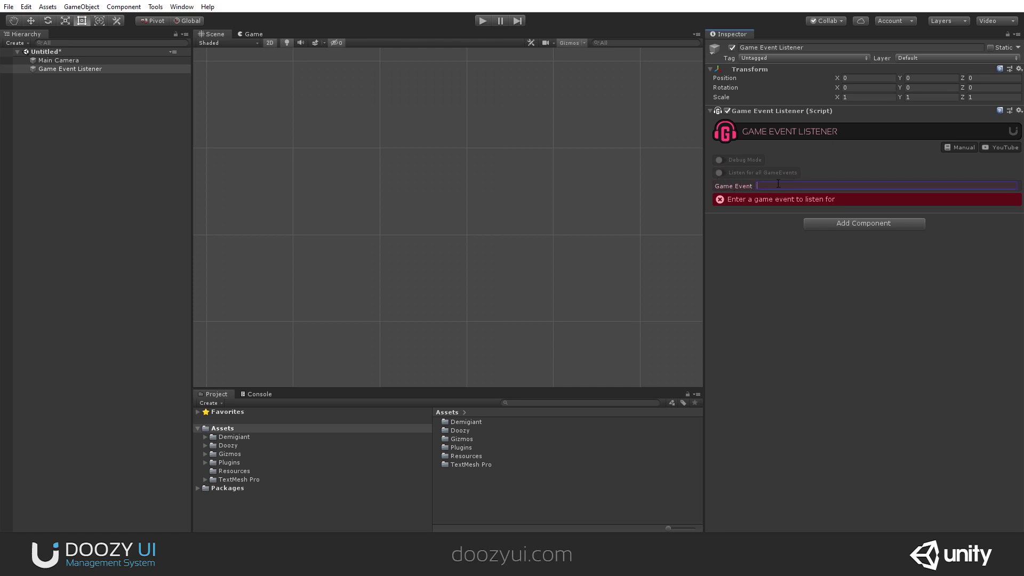
pyautogui.write('123')
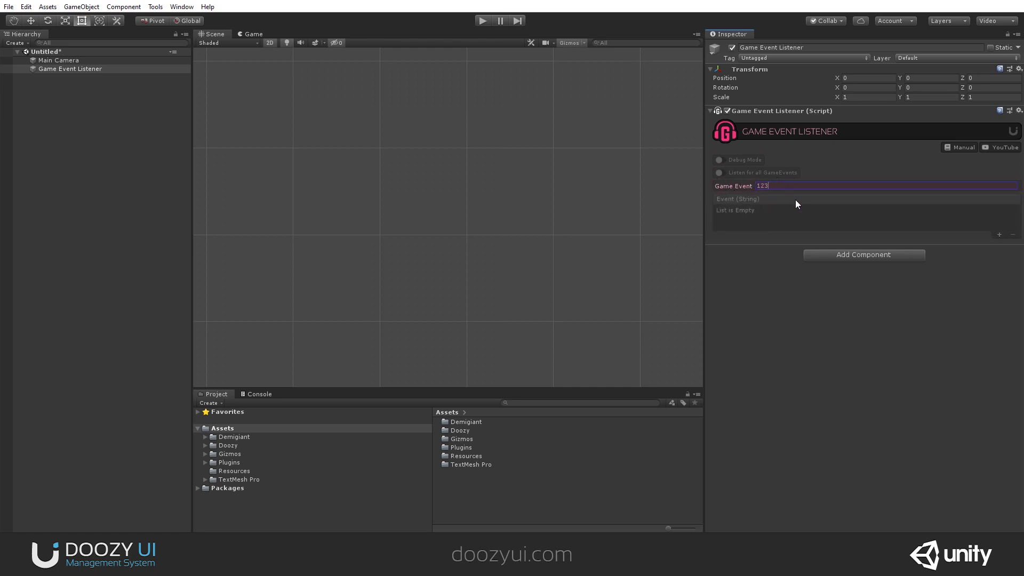
pyautogui.click(1000, 235)
pyautogui.click(1013, 235)
pyautogui.click(723, 173)
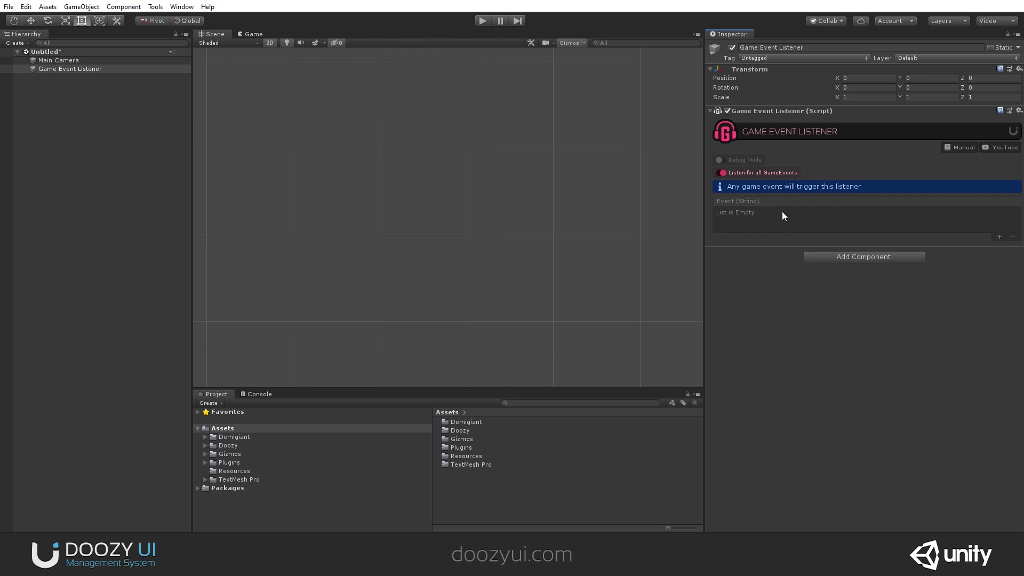
pyautogui.click(724, 173)
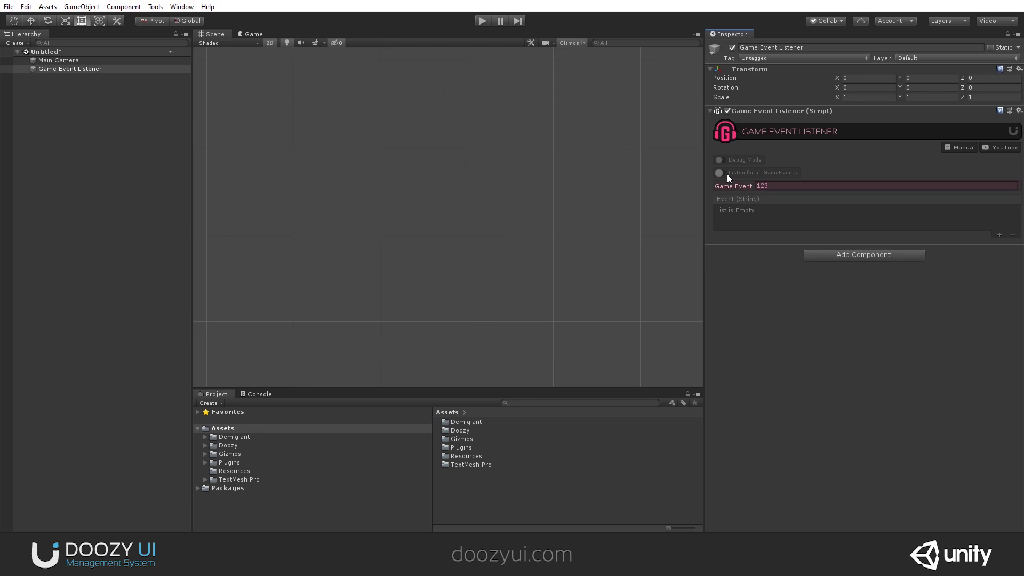
# Create a Doozy UIButton from the Hierarchy's Doozy > UI menu.
pyautogui.rightClick(59, 110)
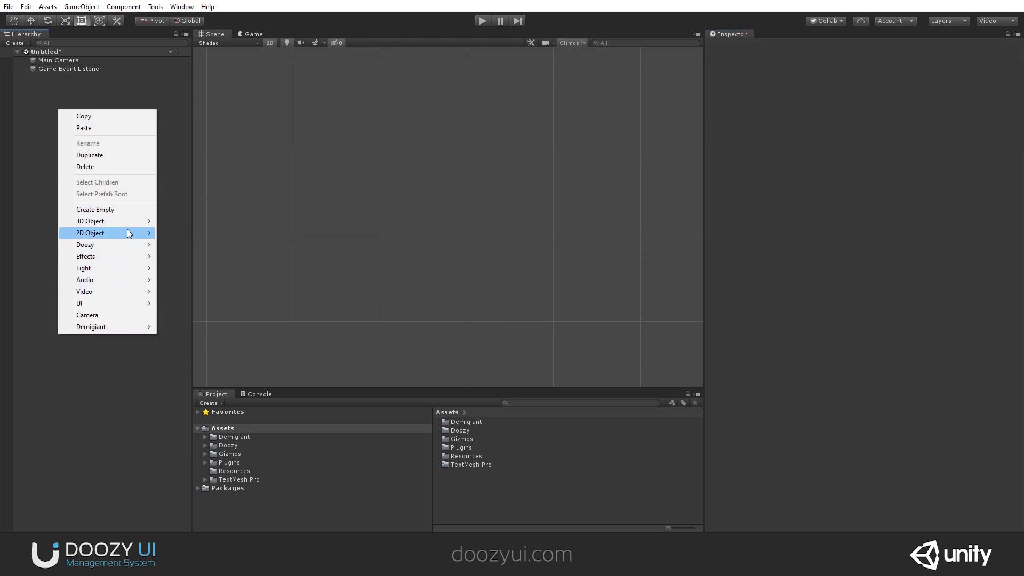
pyautogui.moveTo(85, 244)
pyautogui.moveTo(172, 244)
pyautogui.click(283, 243)
pyautogui.scroll(-5, 861, 340)
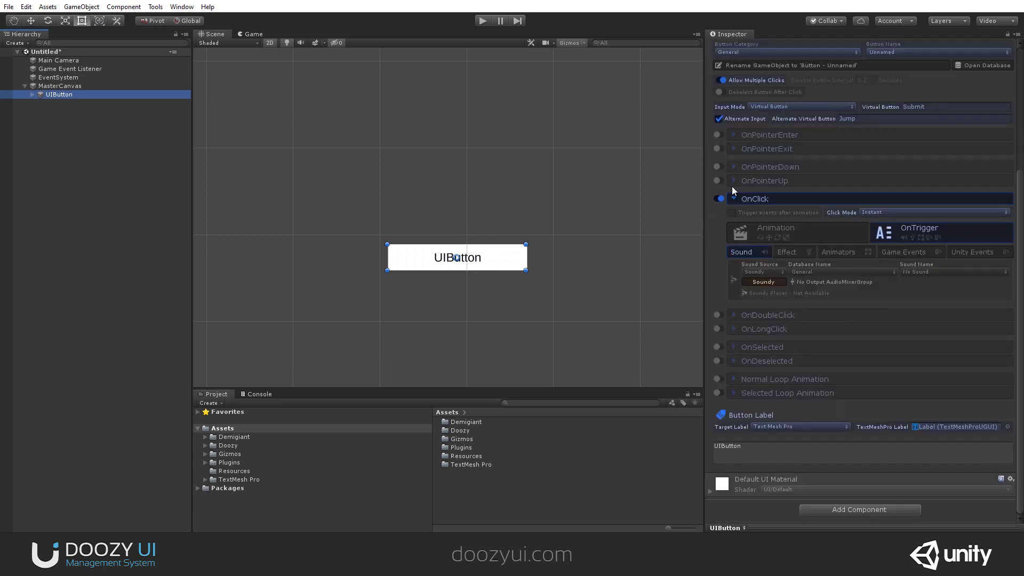
# Give the button an OnClick game event 1234 and label it 'UIButton 1234'.
pyautogui.click(919, 254)
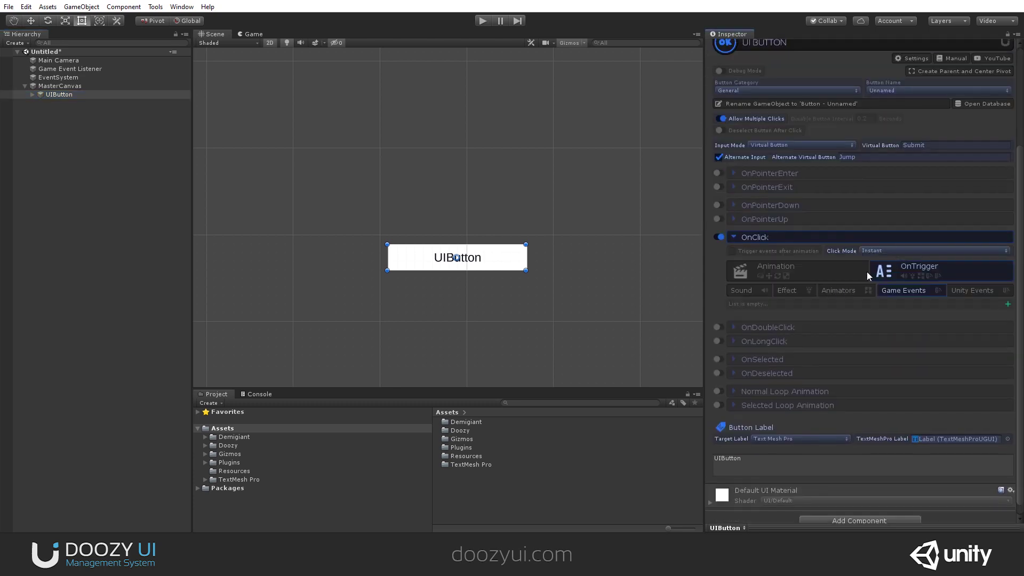
pyautogui.click(1008, 304)
pyautogui.click(788, 306)
pyautogui.write('12')
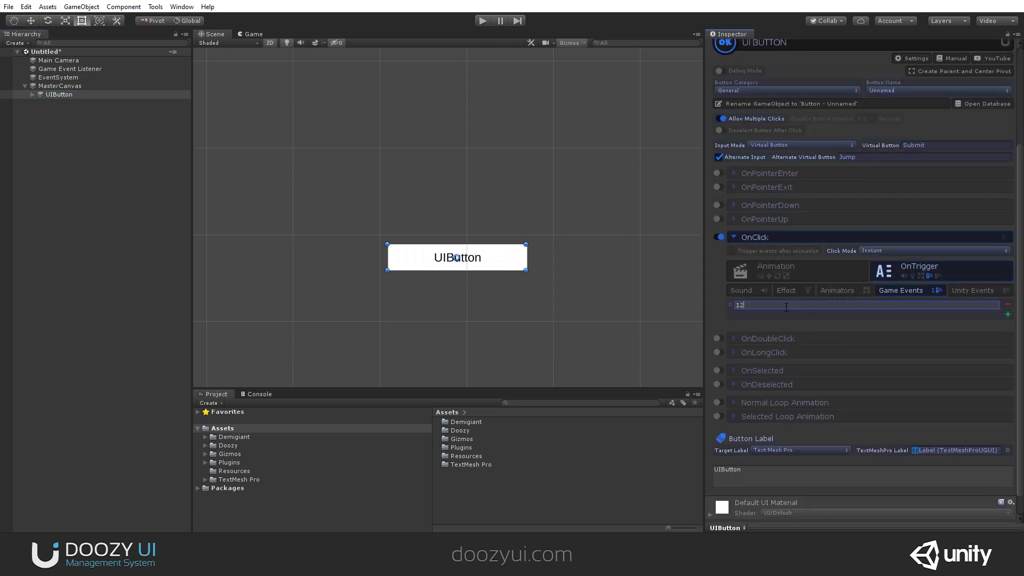
pyautogui.write('34')
pyautogui.scroll(-1, 780, 378)
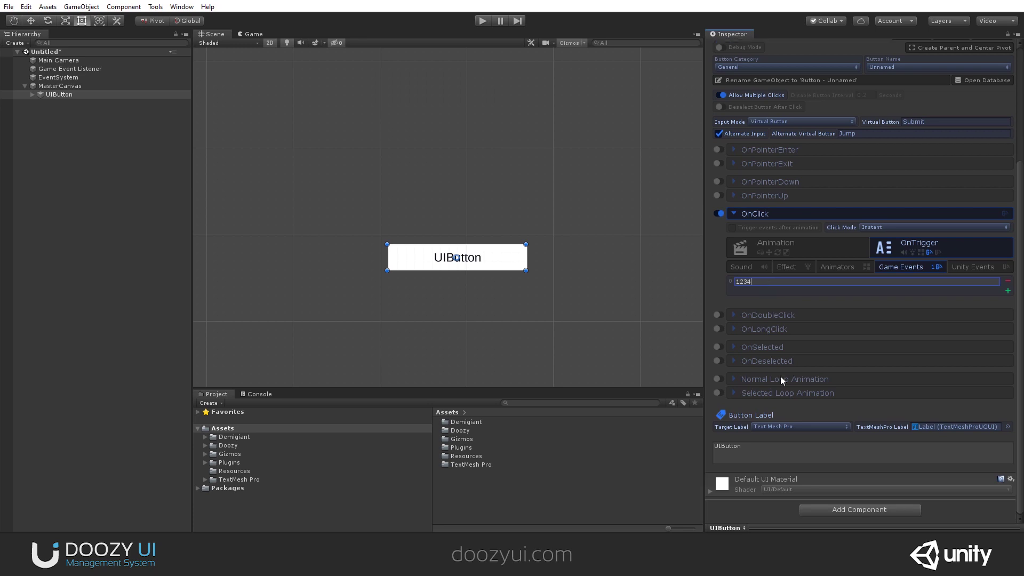
pyautogui.click(720, 447)
pyautogui.write('1234')
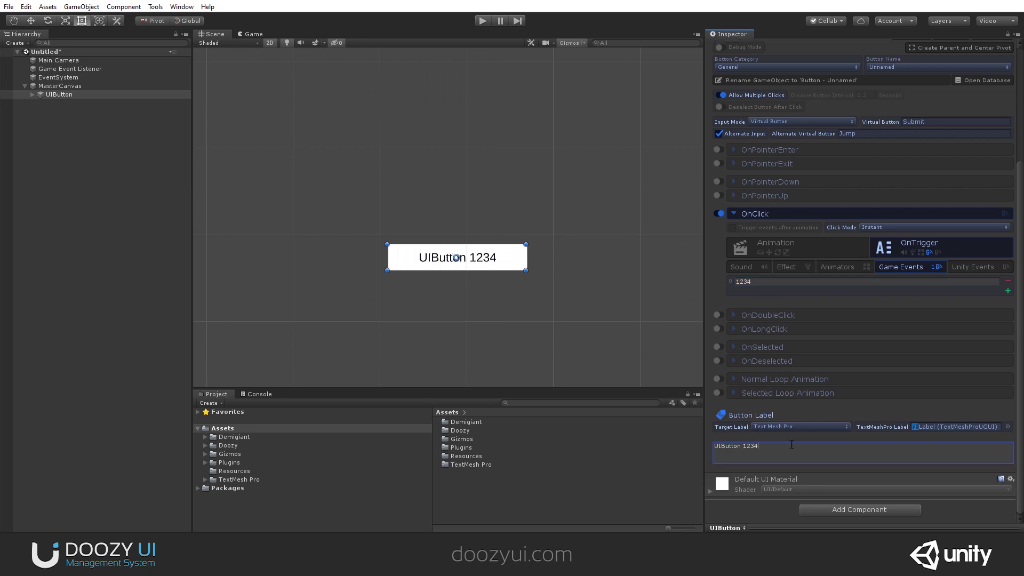
# Duplicate the button below the original, setting its game event and label to ABC.
pyautogui.hotkey('ctrl', 'd')
pyautogui.press('w')
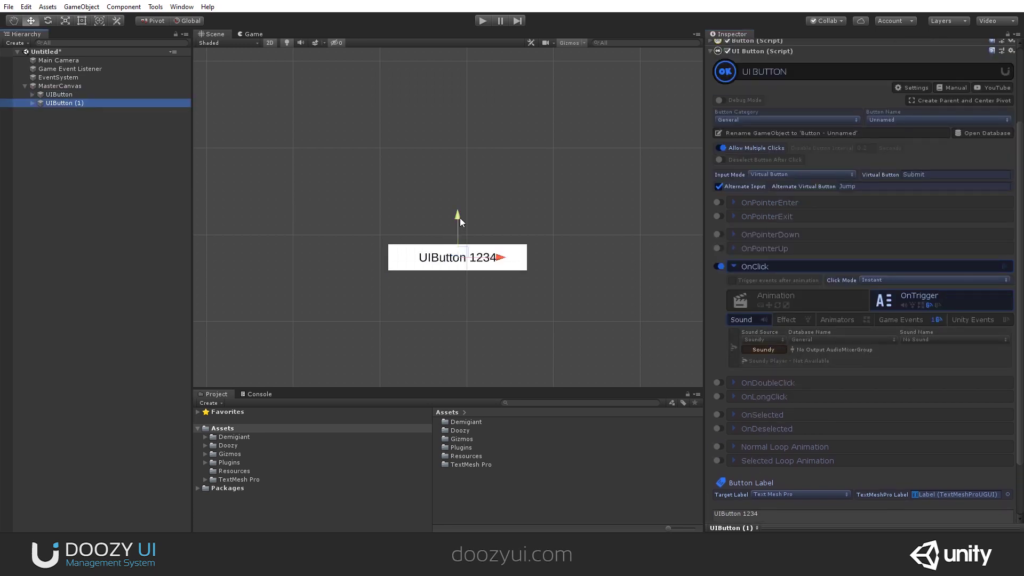
pyautogui.moveTo(460, 217); pyautogui.dragTo(459, 252)
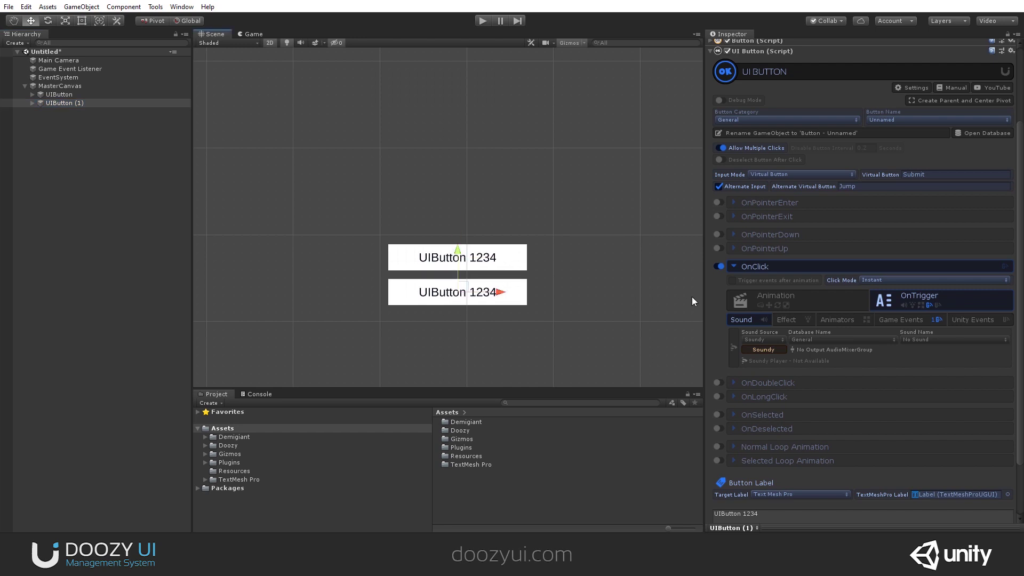
pyautogui.click(930, 319)
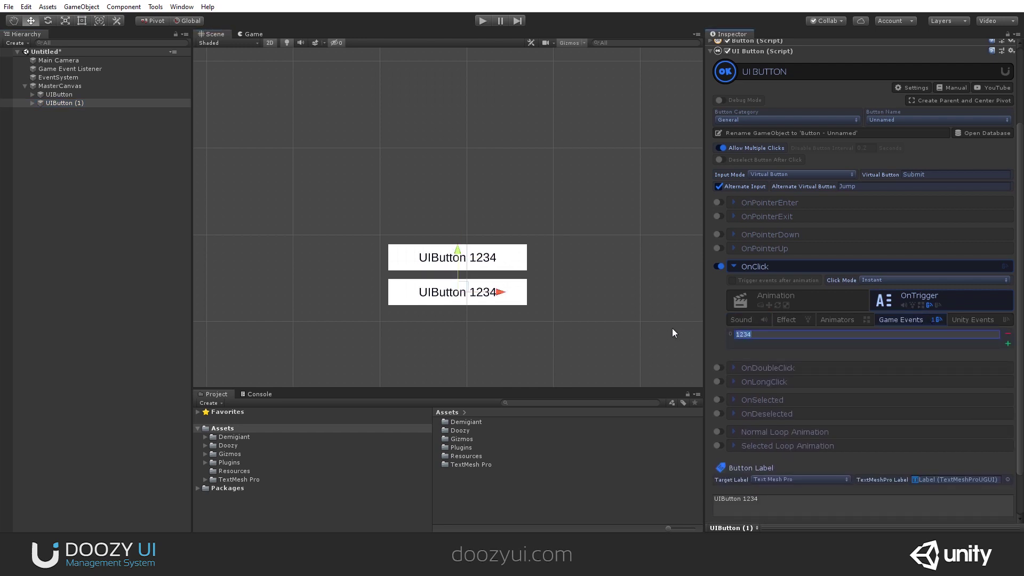
pyautogui.write('ABC')
pyautogui.scroll(-3, 783, 408)
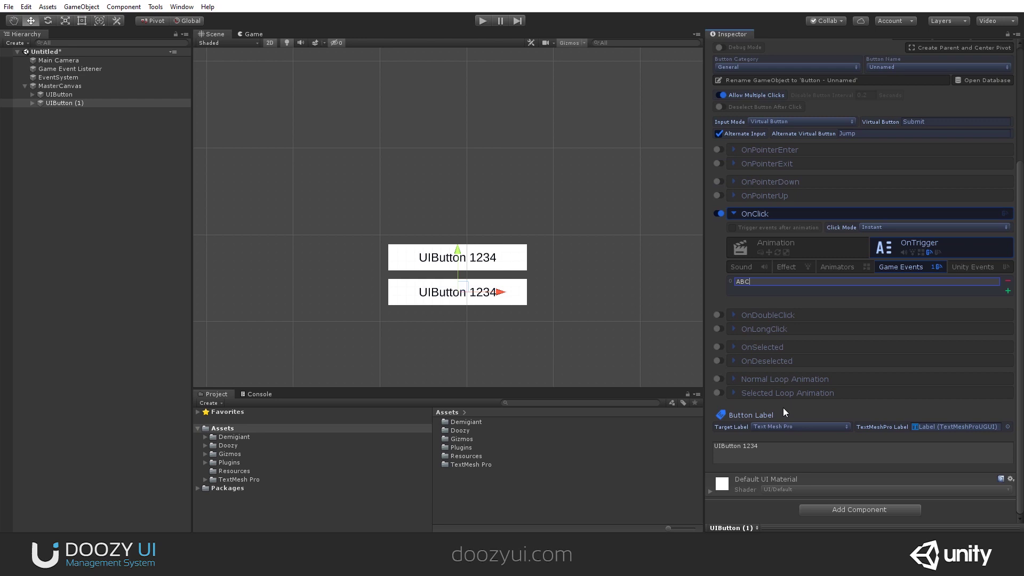
pyautogui.doubleClick(753, 447)
pyautogui.write('ABC')
pyautogui.click(394, 144)
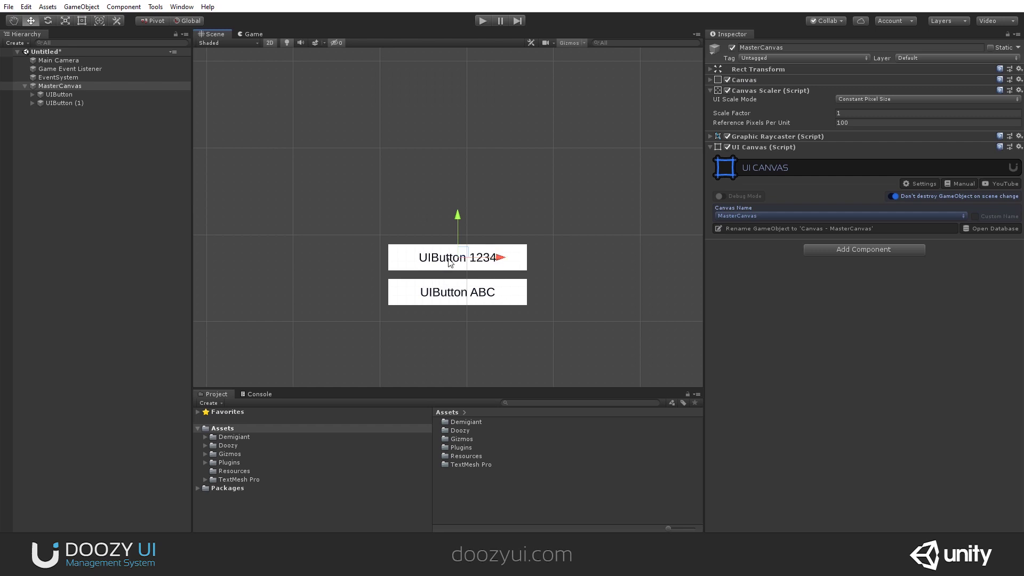
# Change the first button's label to 'UIButton 123' and run the scene in Play mode.
pyautogui.click(93, 69)
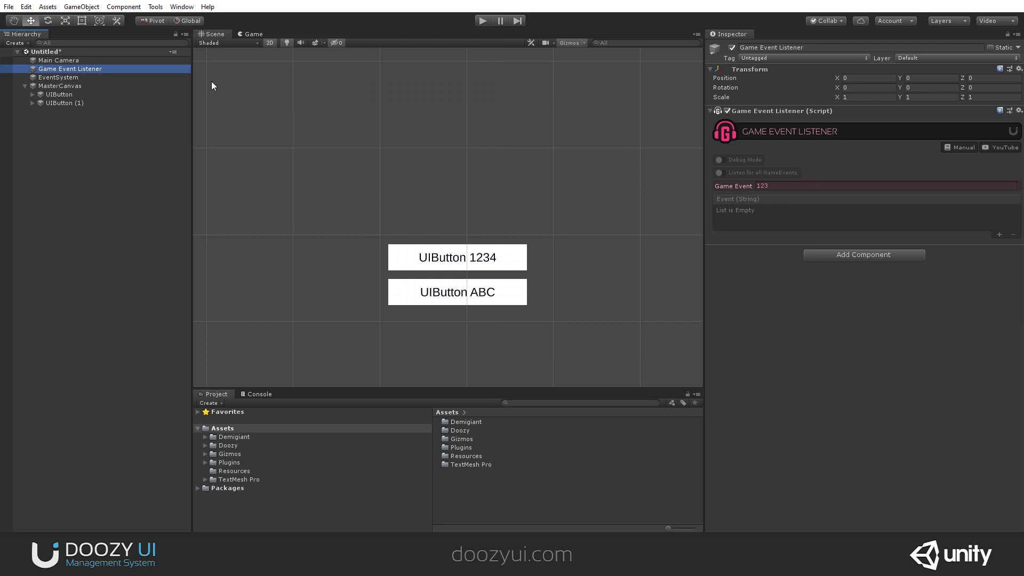
pyautogui.click(79, 95)
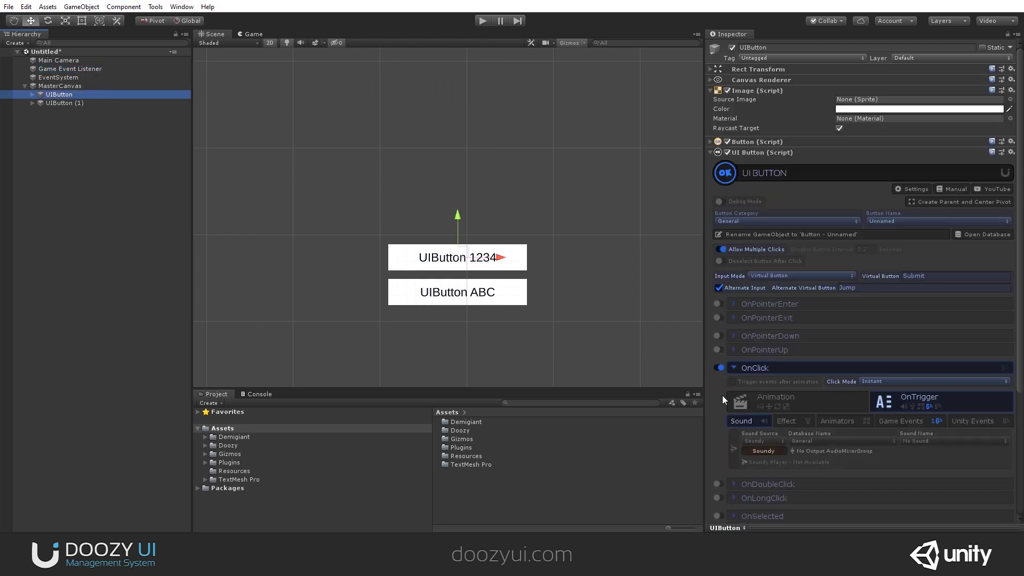
pyautogui.scroll(-5, 808, 421)
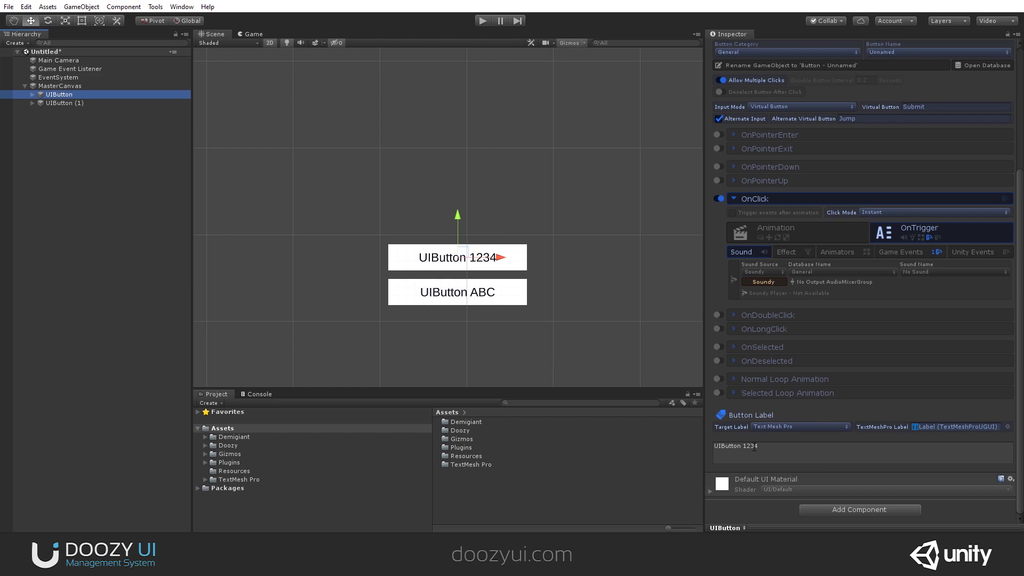
pyautogui.click(772, 447)
pyautogui.press('BackSpace')
pyautogui.click(640, 203)
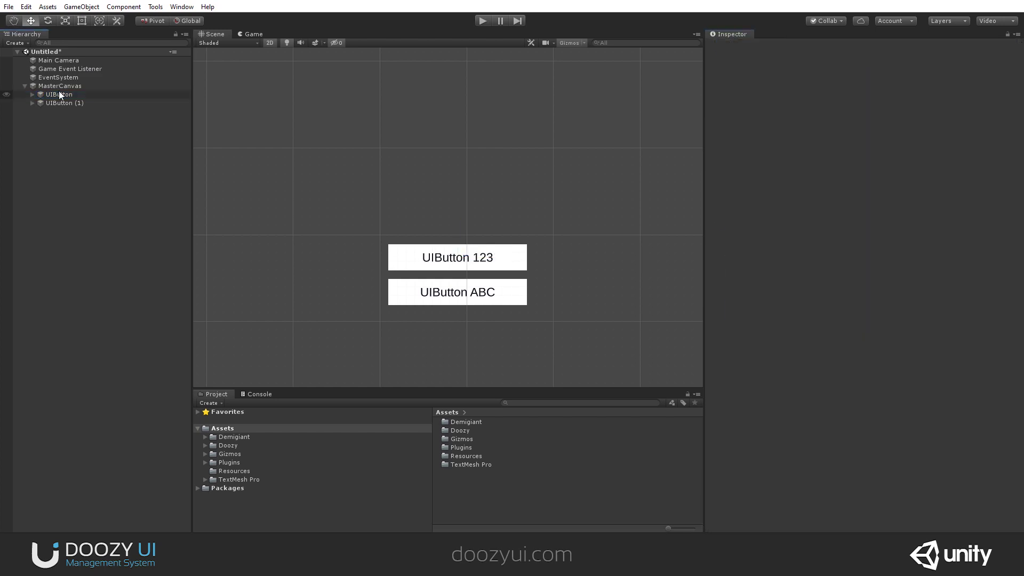
pyautogui.click(482, 20)
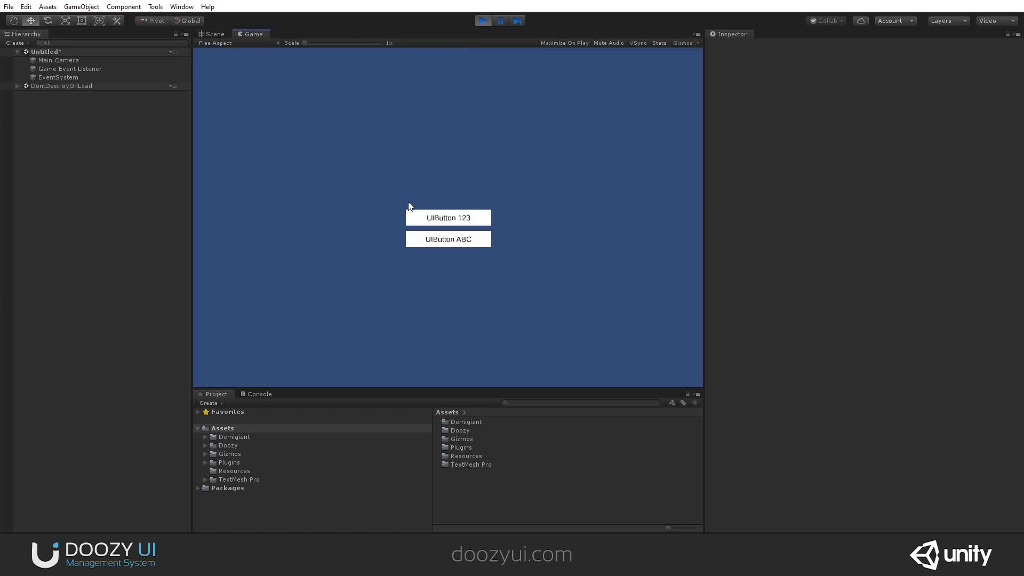
# Test the 123 button, exit Play mode, and create a TextMeshPro - Text object under the canvas.
pyautogui.click(427, 223)
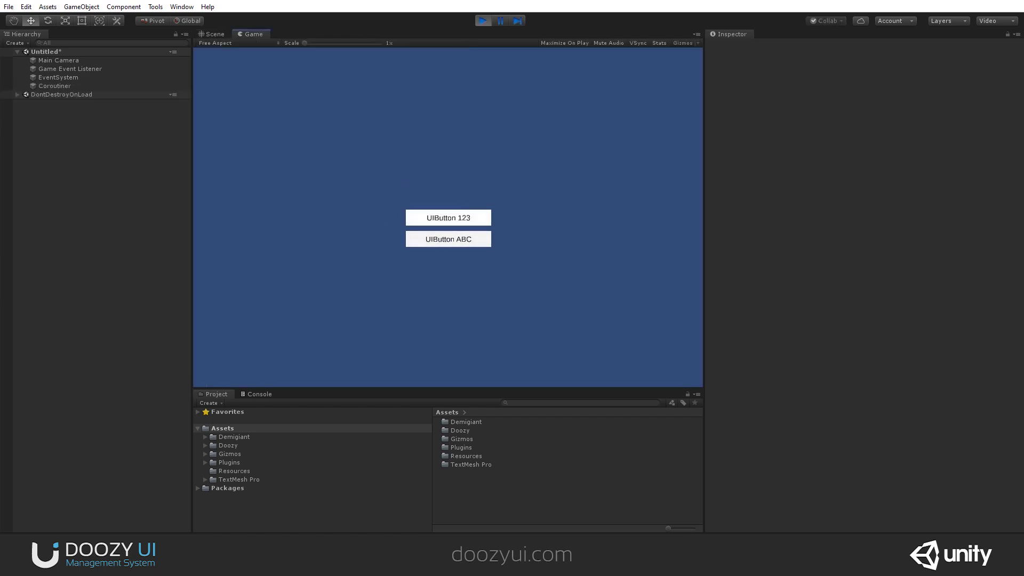
pyautogui.click(483, 21)
pyautogui.rightClick(76, 148)
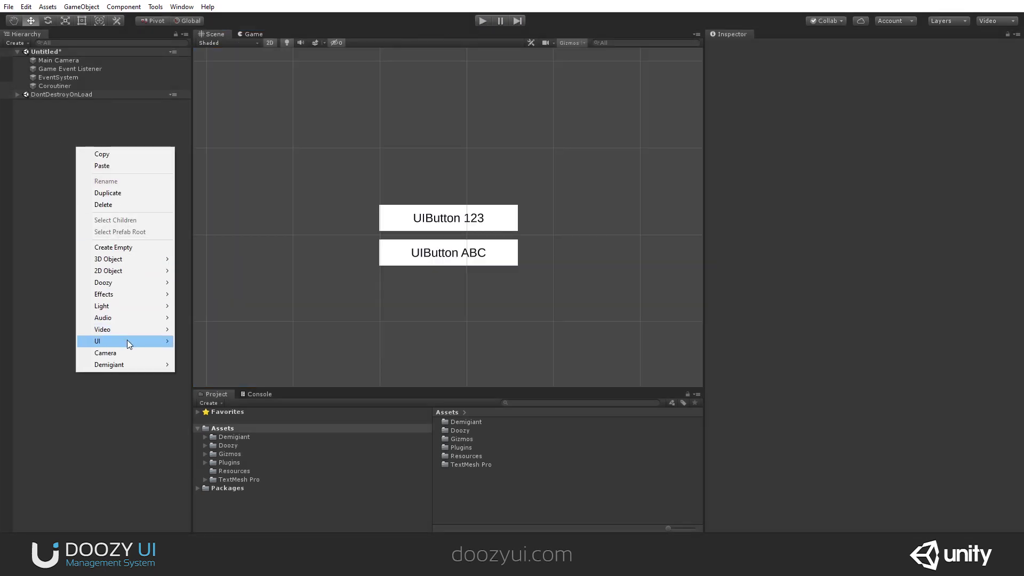
pyautogui.moveTo(128, 341)
pyautogui.click(233, 353)
# Move the text label above the buttons, set its text to '--------', and centre-align it.
pyautogui.click(485, 159)
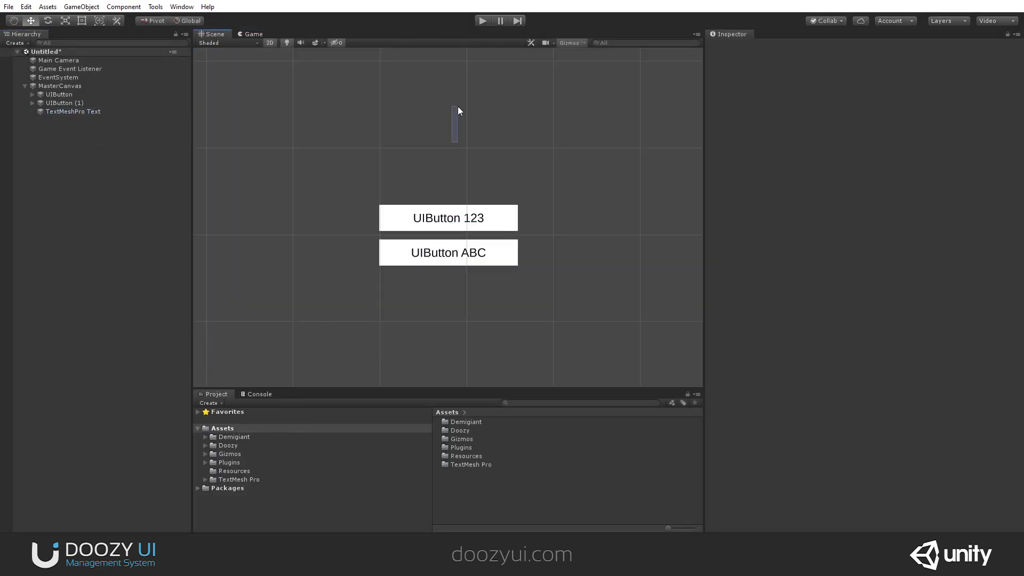
pyautogui.click(51, 110)
pyautogui.moveTo(447, 179); pyautogui.dragTo(447, 91)
pyautogui.click(823, 124)
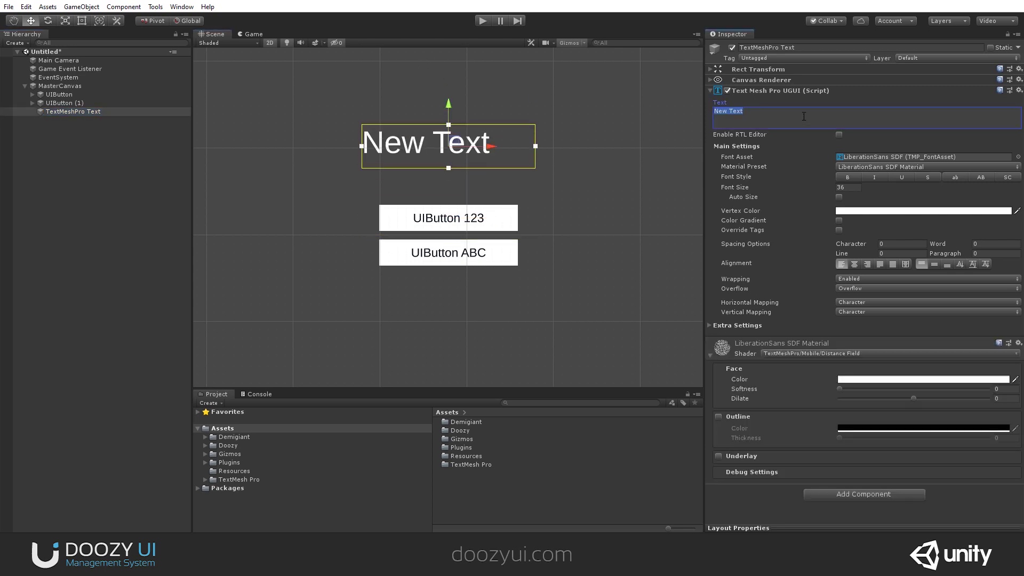
pyautogui.write('--------')
pyautogui.click(854, 265)
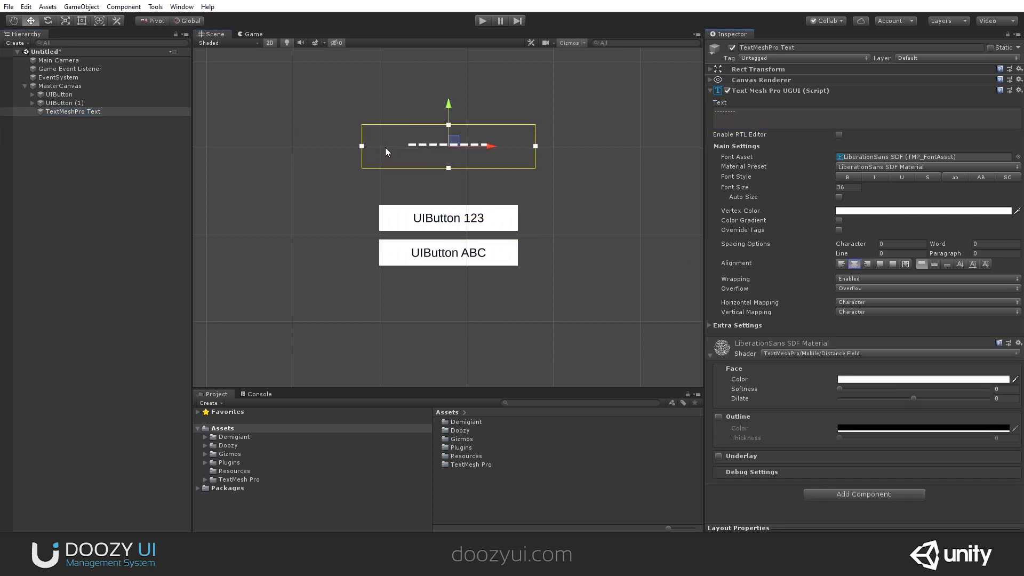
pyautogui.click(70, 69)
# Enable Listen for all GameEvents and bind the string event to the TextMeshPro Text's TextMeshProUGUI.text.
pyautogui.click(748, 187)
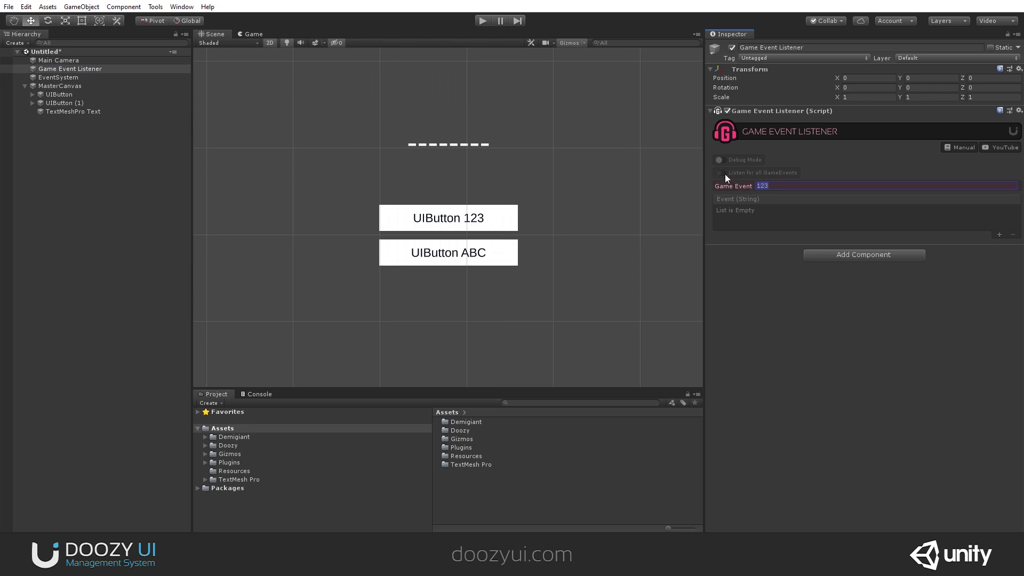
pyautogui.click(725, 173)
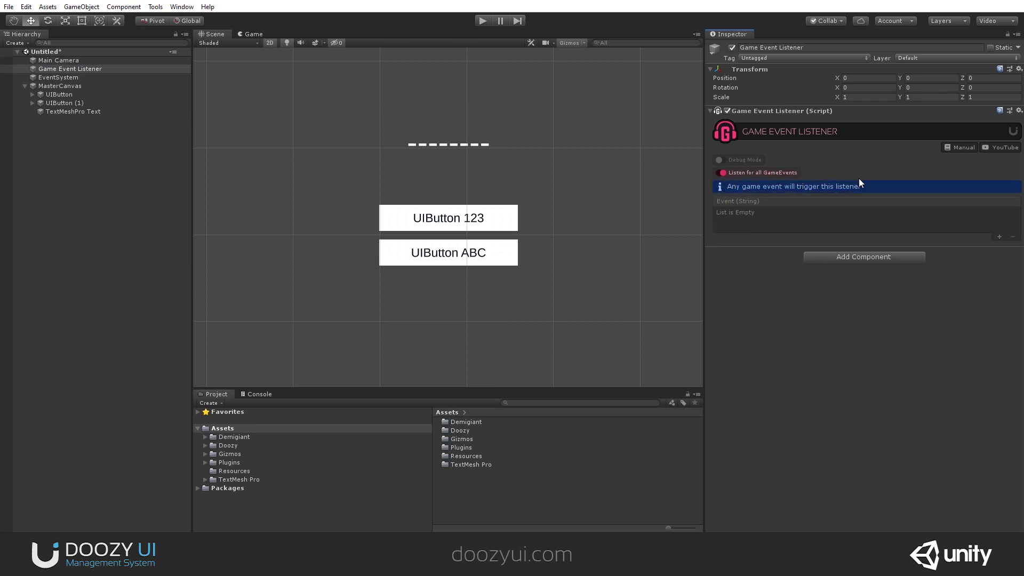
pyautogui.click(999, 237)
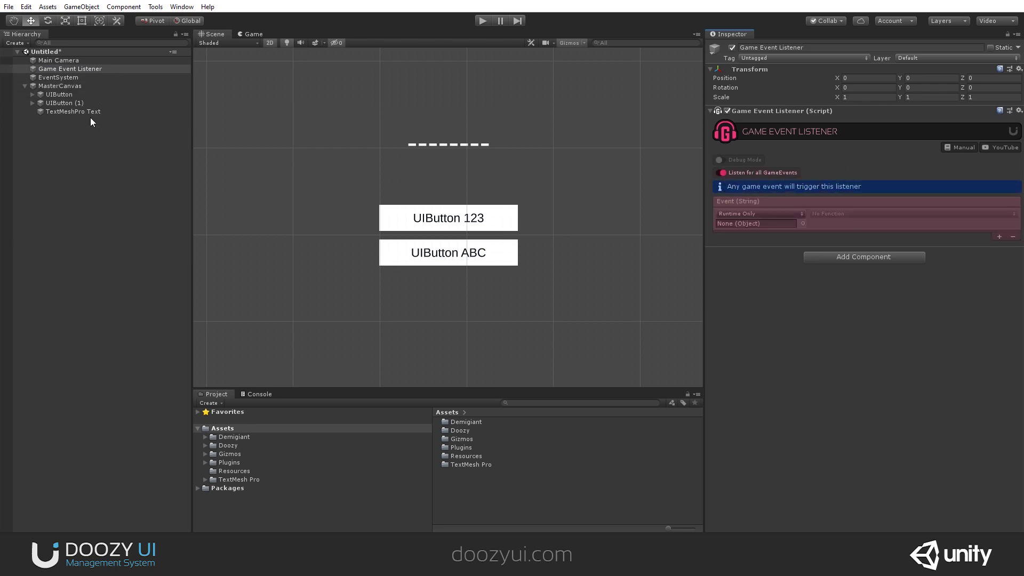
pyautogui.moveTo(91, 114); pyautogui.dragTo(766, 219)
pyautogui.click(865, 213)
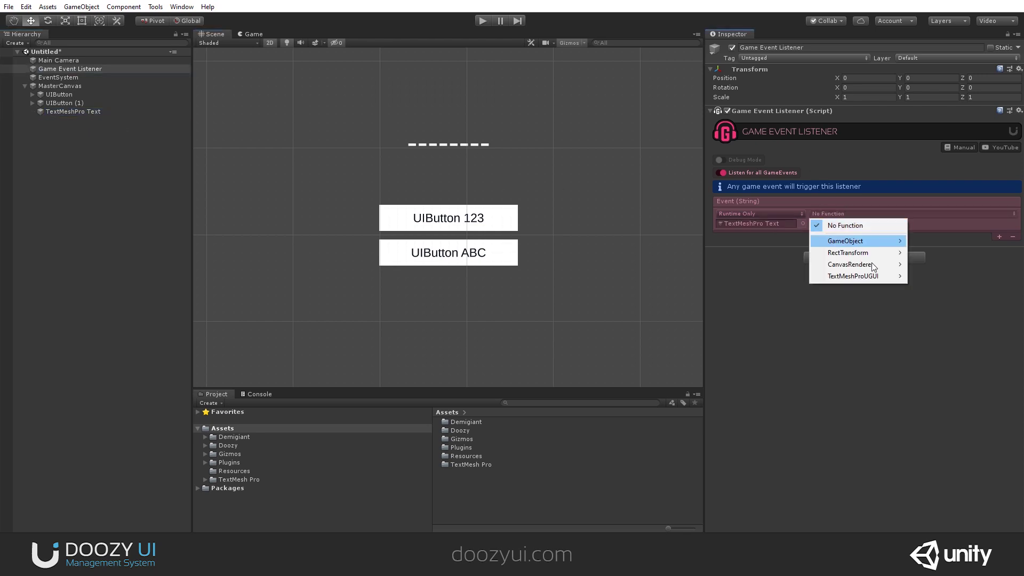
pyautogui.moveTo(869, 275)
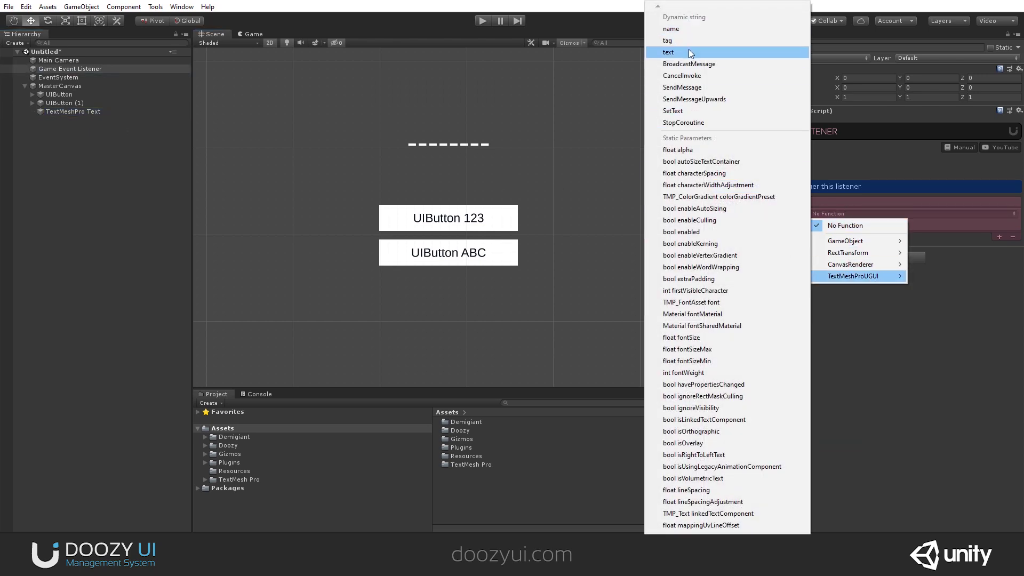
pyautogui.click(683, 51)
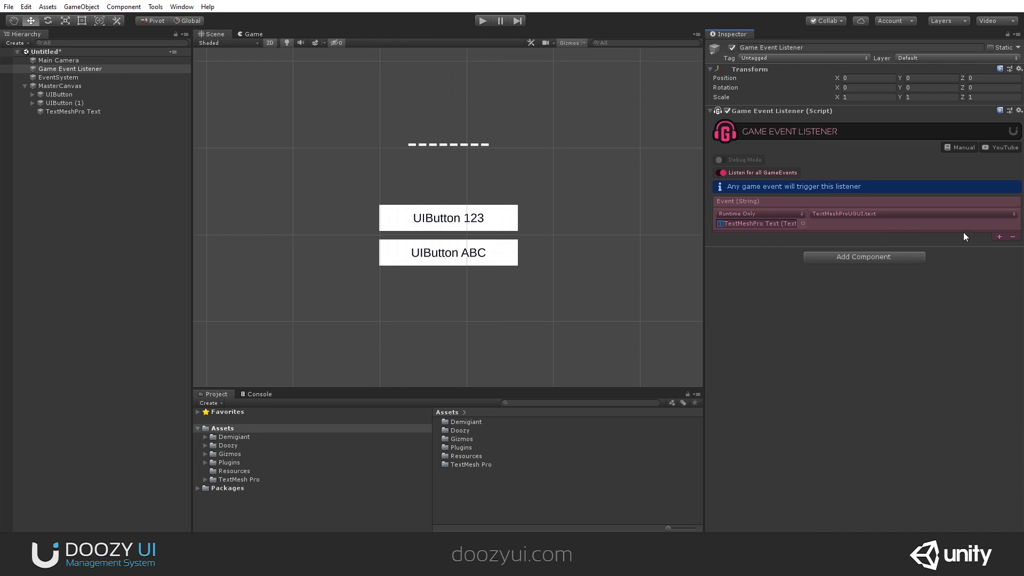
# Play the scene and press UIButton 123 and UIButton ABC, watching the label switch between 123 and ABC.
pyautogui.click(482, 21)
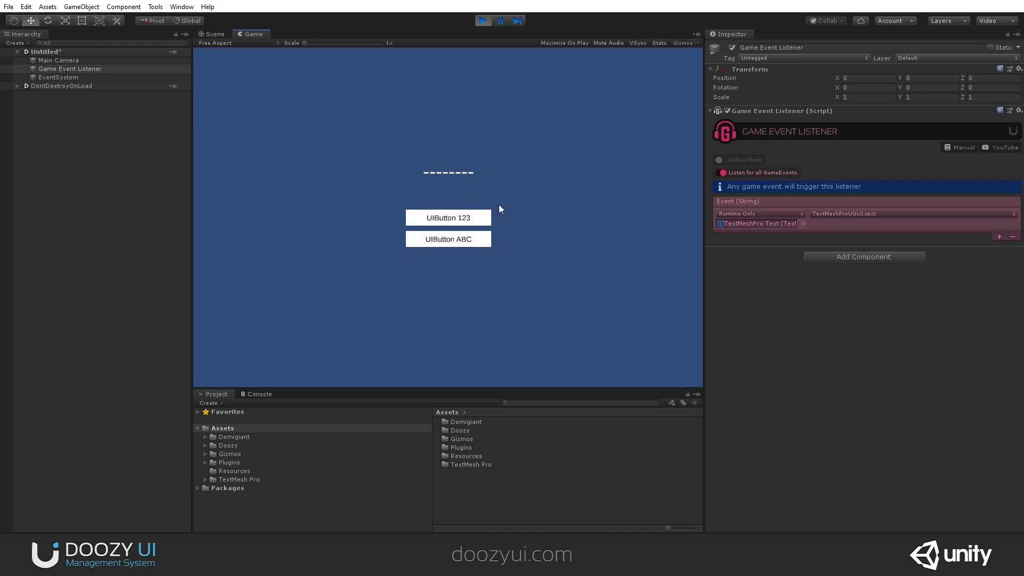
pyautogui.click(443, 217)
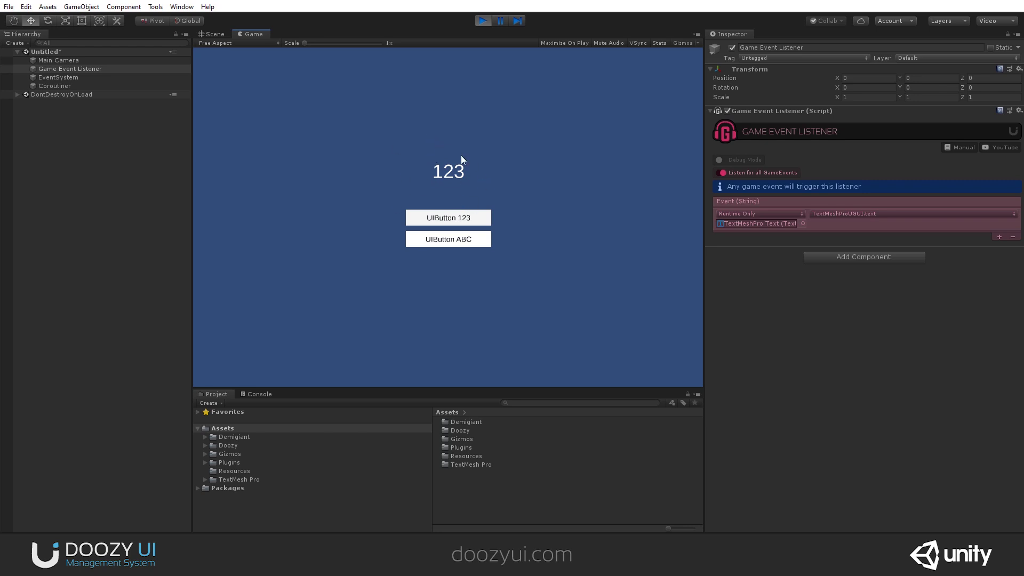
pyautogui.press('Down')
pyautogui.press('Return')
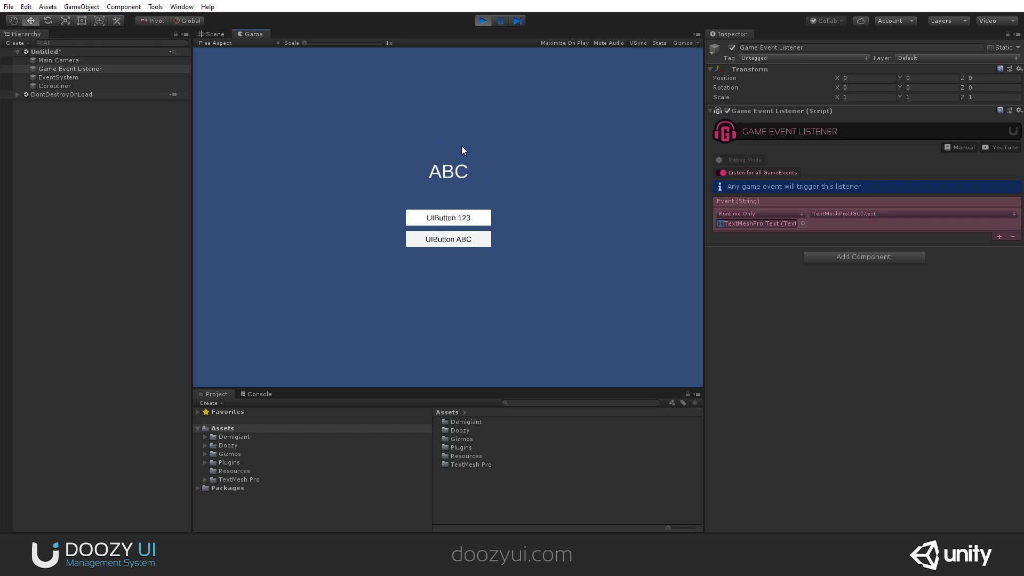
pyautogui.click(461, 219)
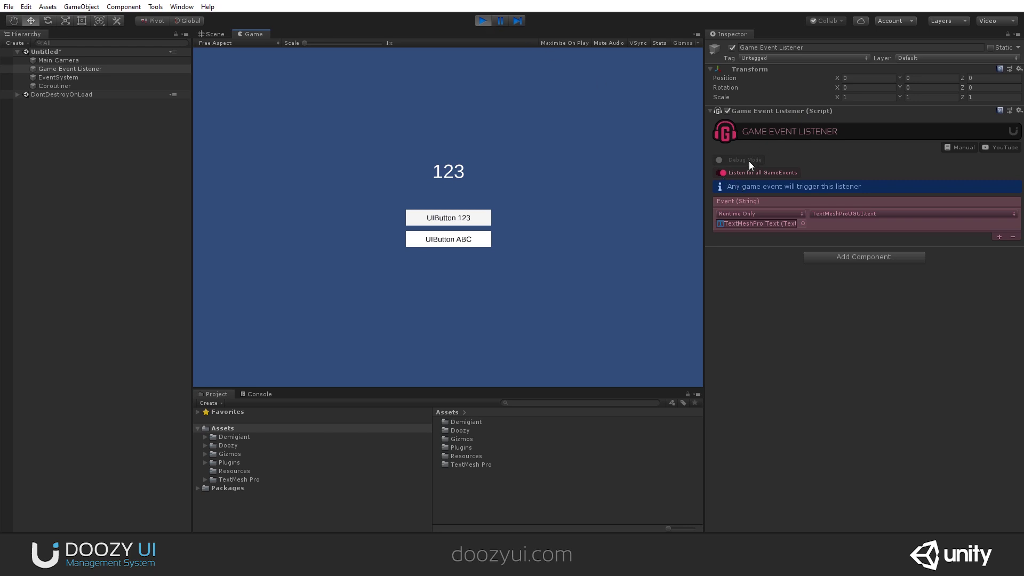
# Turn off Listen for all GameEvents and test both buttons against the 123 filter.
pyautogui.click(723, 173)
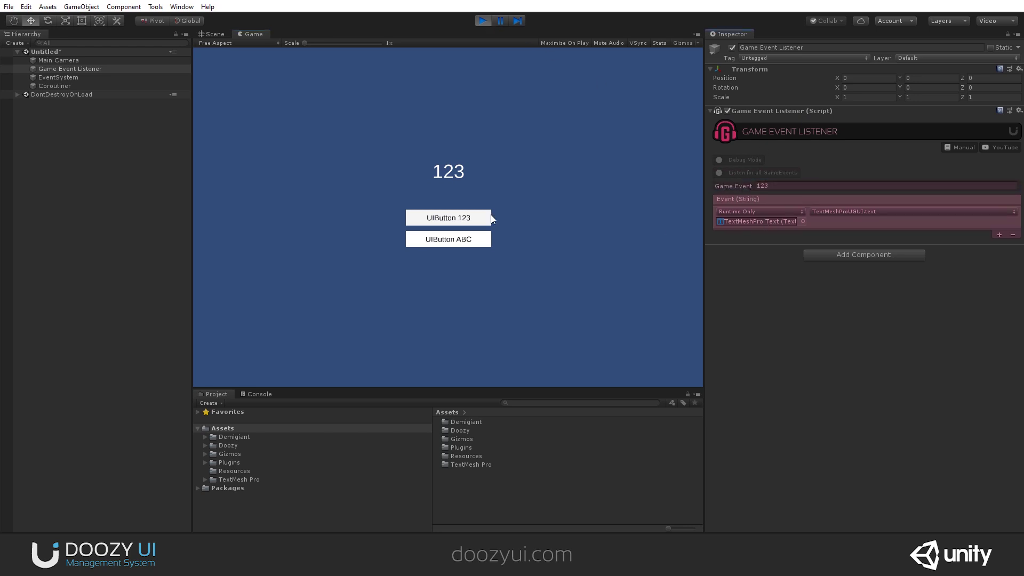
pyautogui.click(436, 238)
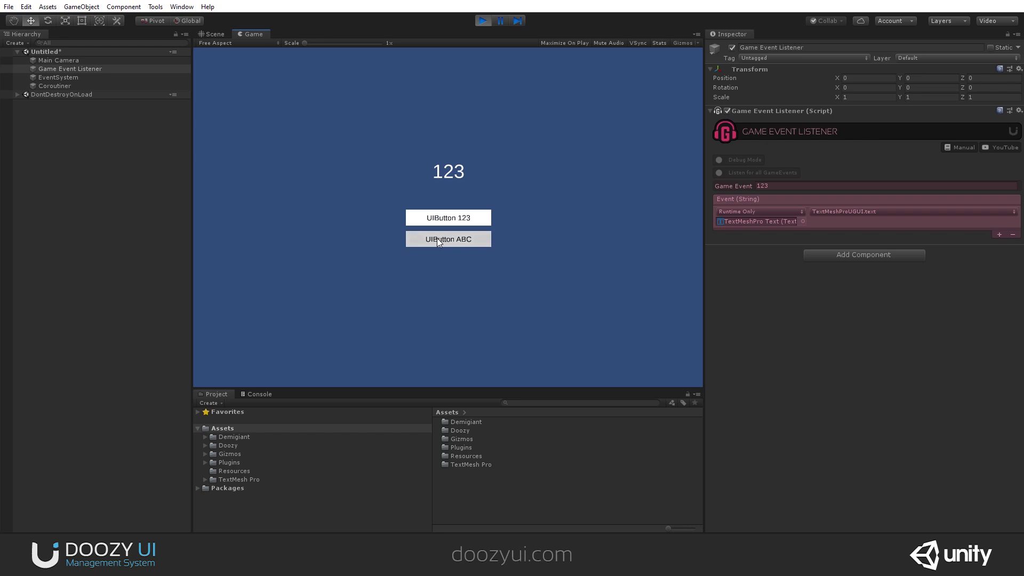
pyautogui.click(471, 218)
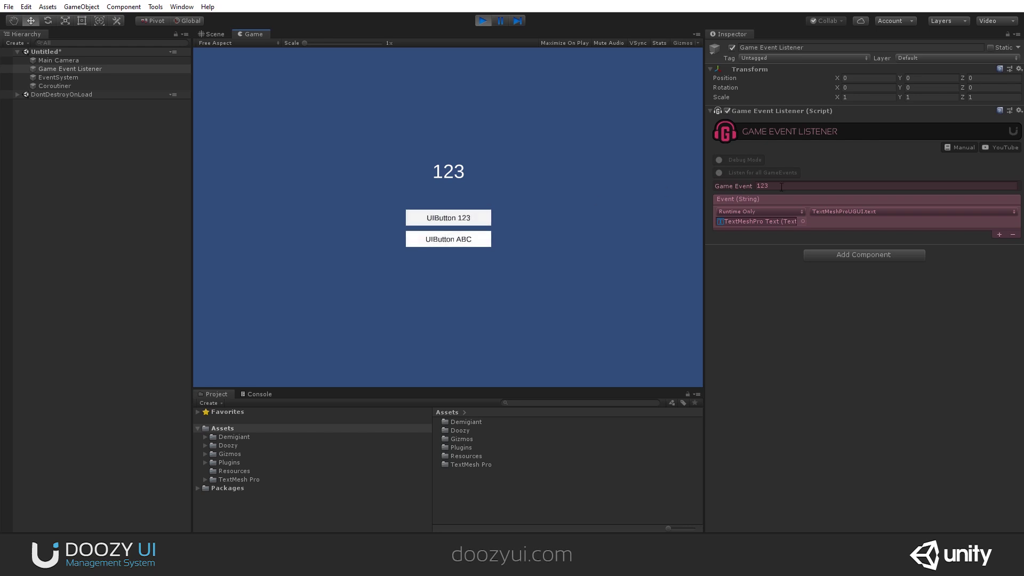
# Change the listener's Game Event to ABC, test both buttons, then re-enable Listen for all GameEvents.
pyautogui.click(781, 187)
pyautogui.write('ABC')
pyautogui.click(464, 220)
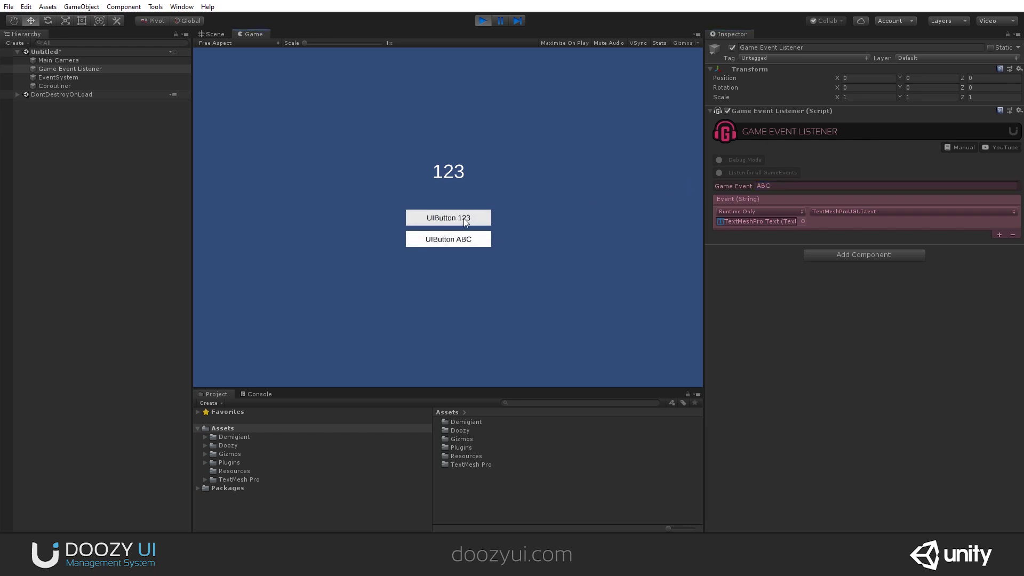
pyautogui.click(476, 245)
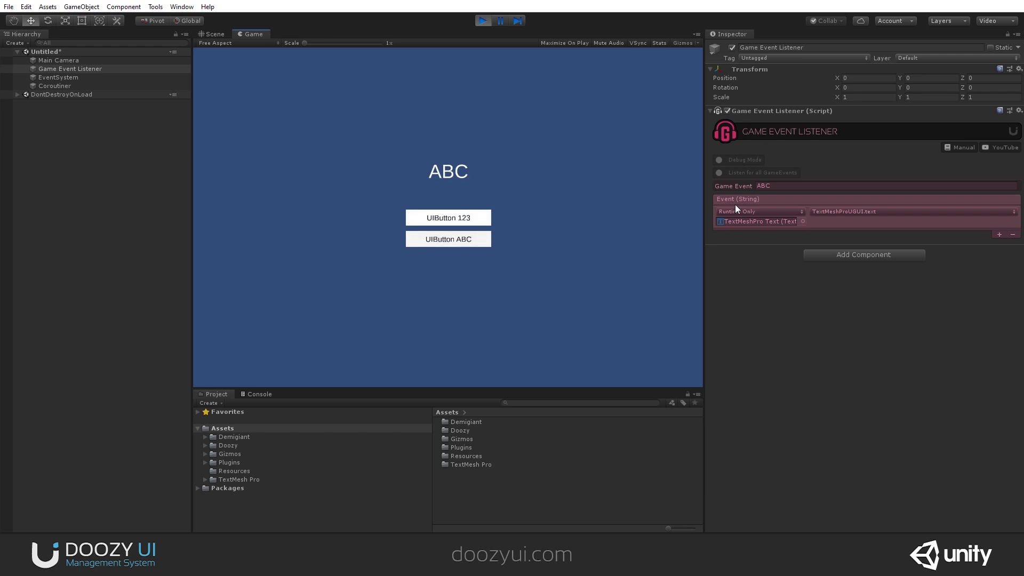
pyautogui.click(718, 173)
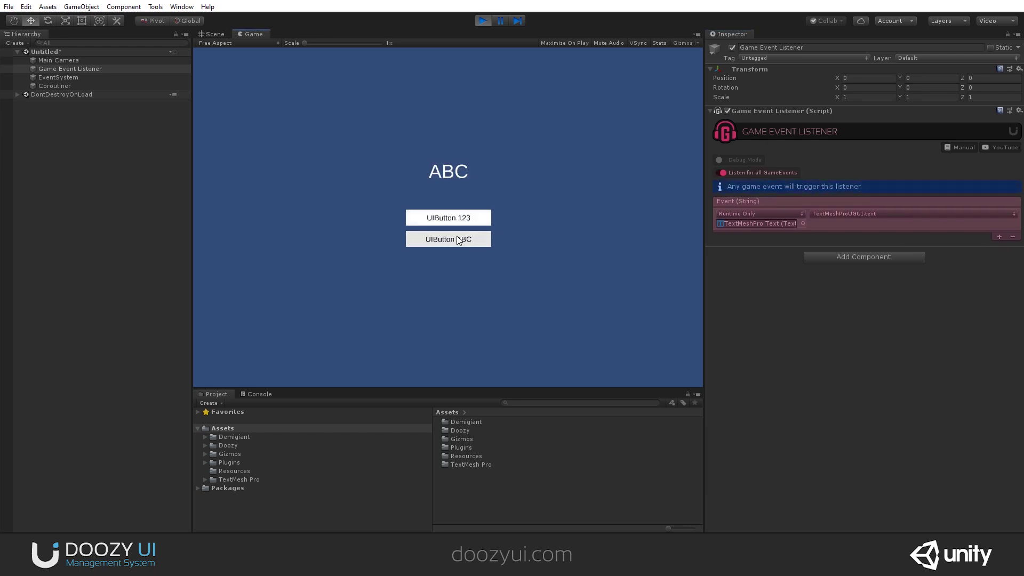
# Alternate between the 123 and ABC buttons, ending with the label reading 123.
pyautogui.click(458, 222)
pyautogui.click(457, 240)
pyautogui.click(459, 219)
pyautogui.click(462, 242)
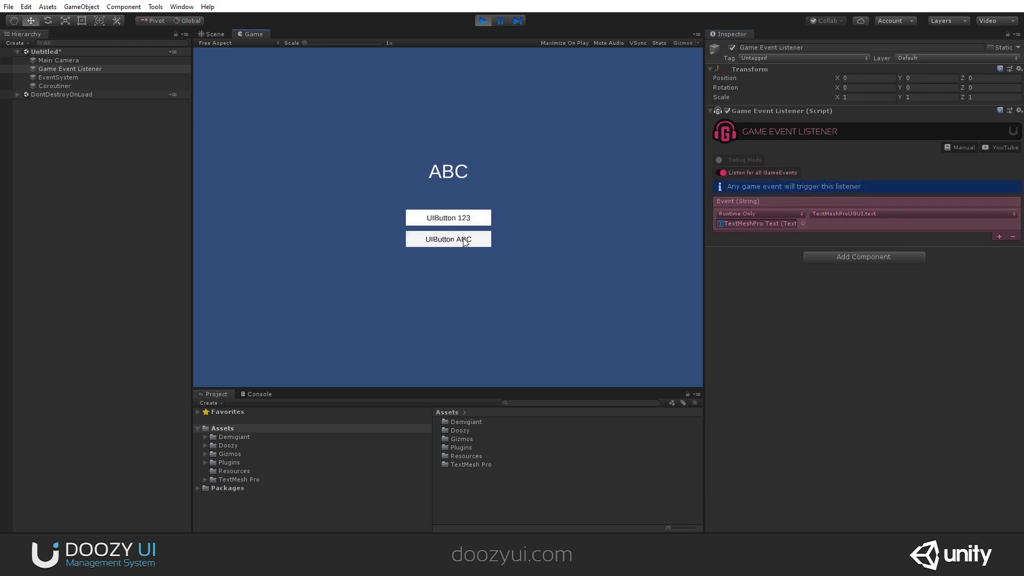
pyautogui.click(465, 221)
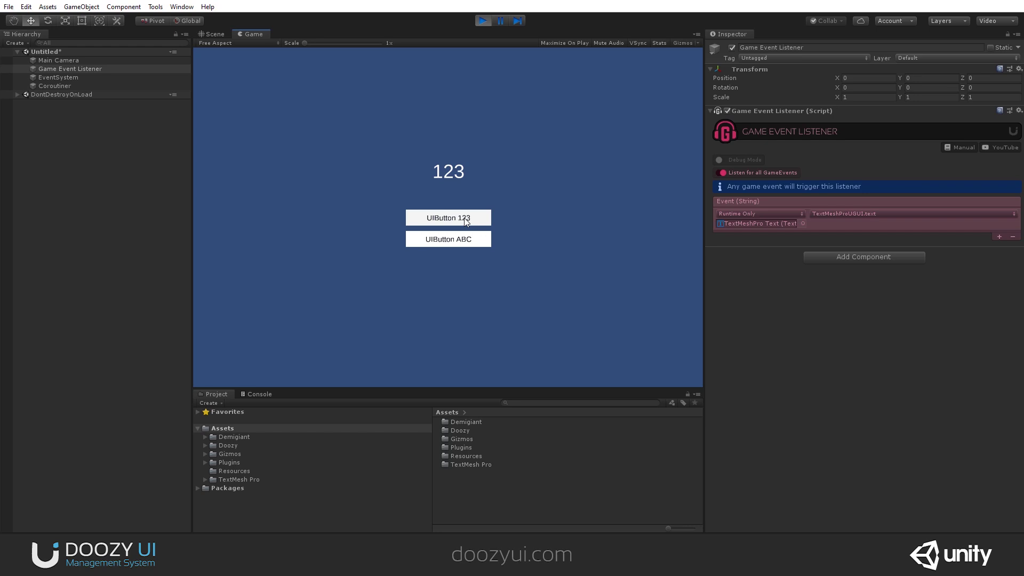
# Add four empty entries to the listener's Event (String) list.
pyautogui.click(999, 237)
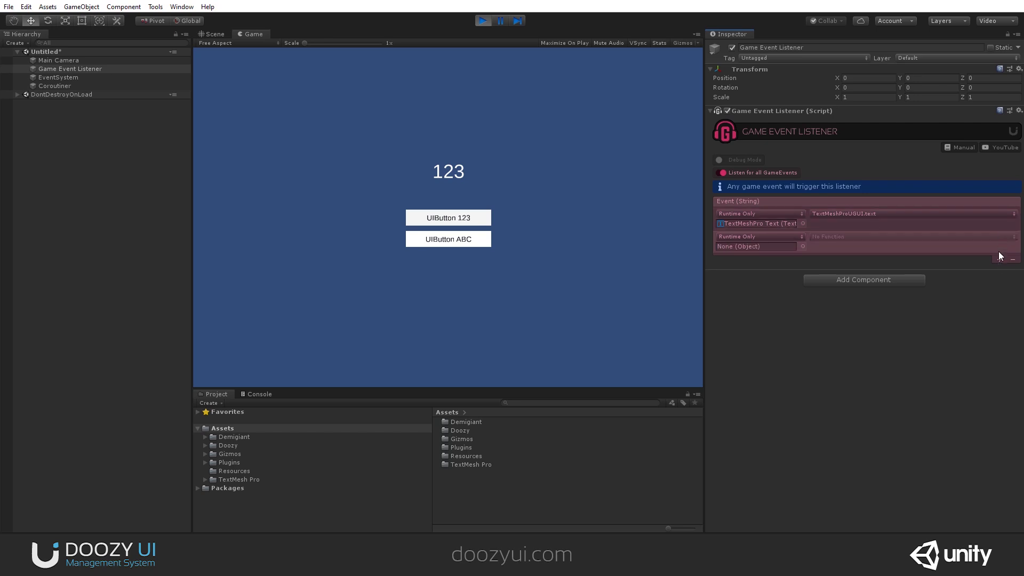
pyautogui.click(999, 259)
pyautogui.click(999, 283)
pyautogui.click(1001, 306)
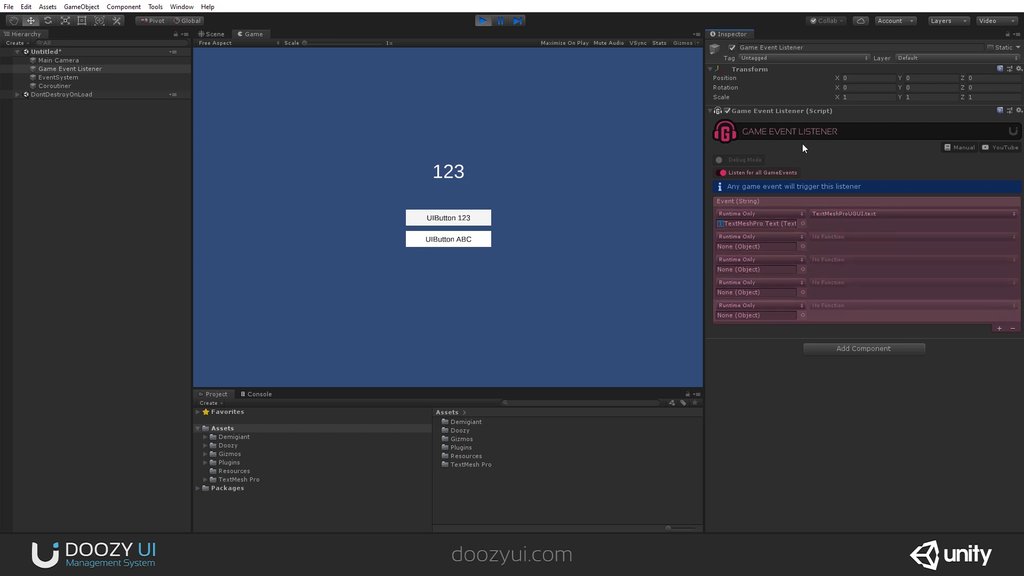